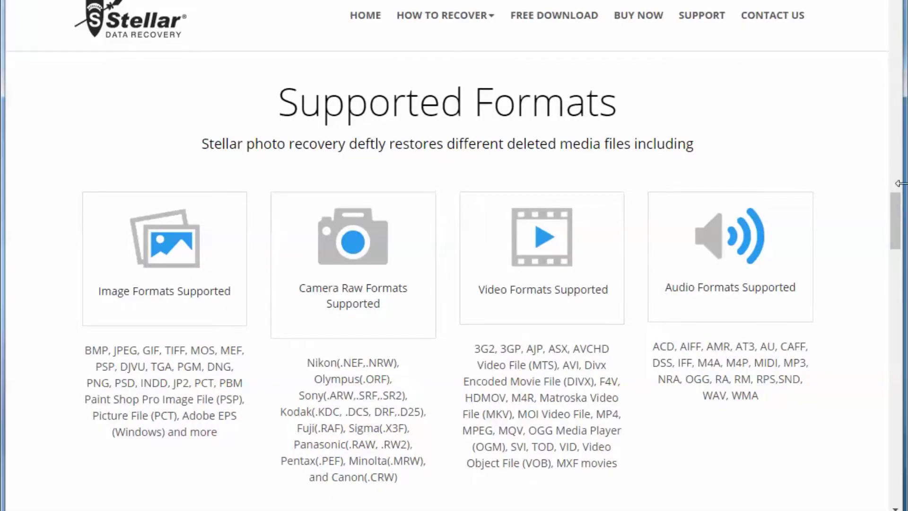
- Scroll through the Stellar website's list of supported file formats and storage devices
left_click_drag(901, 204, 903, 258)
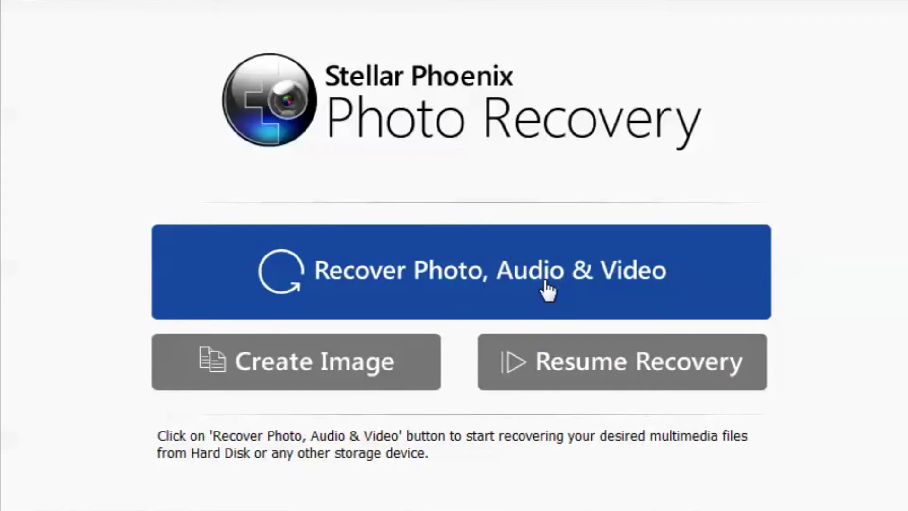
- Start a Photo, Audio & Video recovery and run a full scan of KINGSTON (F:)
left_click(547, 290)
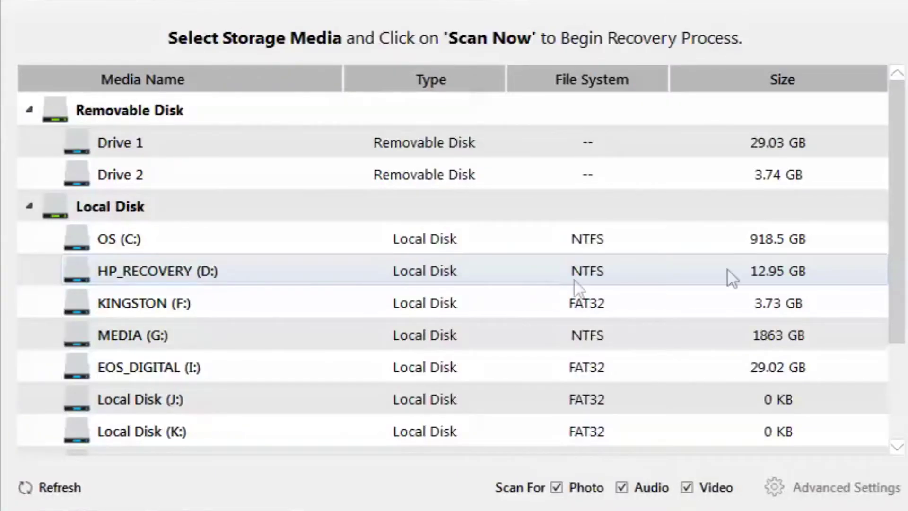
left_click_drag(901, 150, 895, 239)
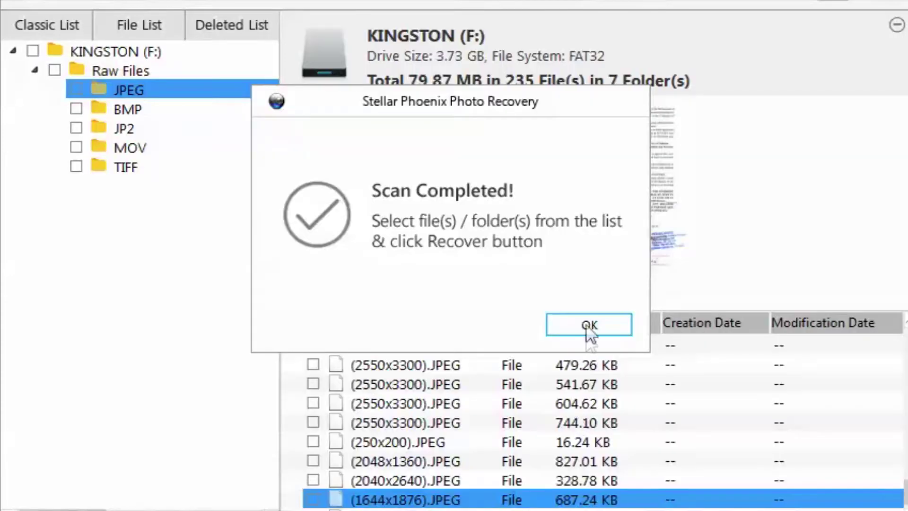
- Dismiss the Scan Completed message, scroll the recovered JPEG list, and close the program
left_click(587, 324)
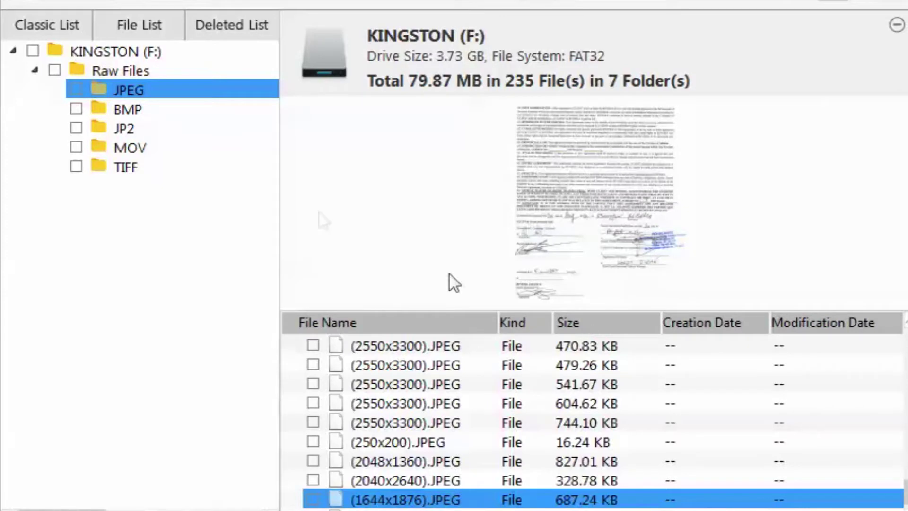
scroll(591, 416, "up", 20)
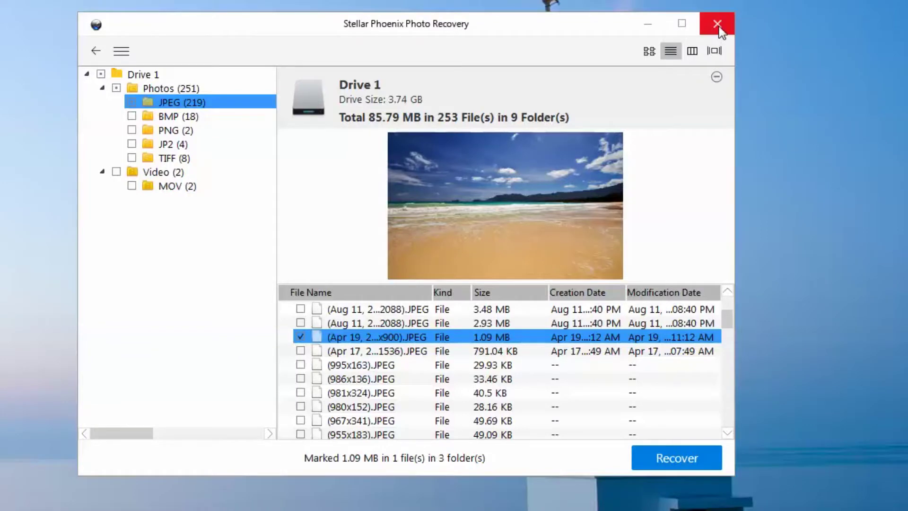
left_click(718, 26)
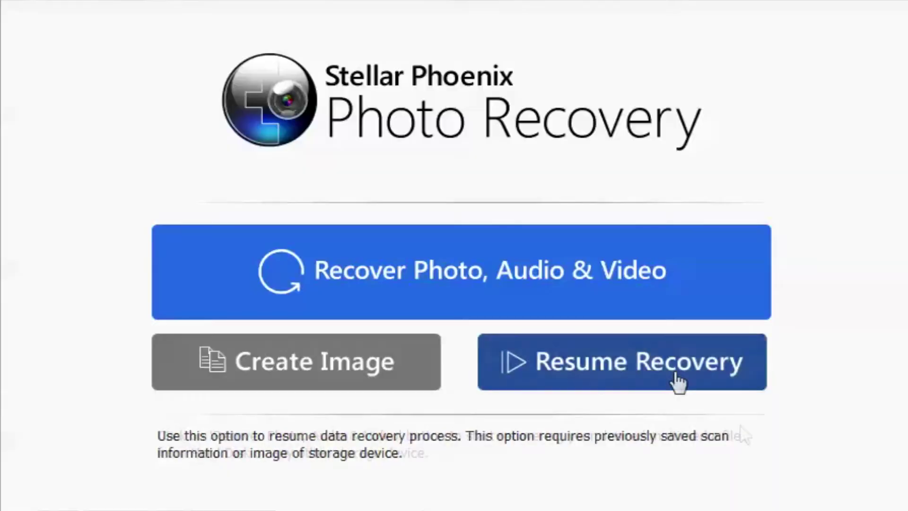
- Look at the Resume Recovery option, then exit the application
left_click(643, 363)
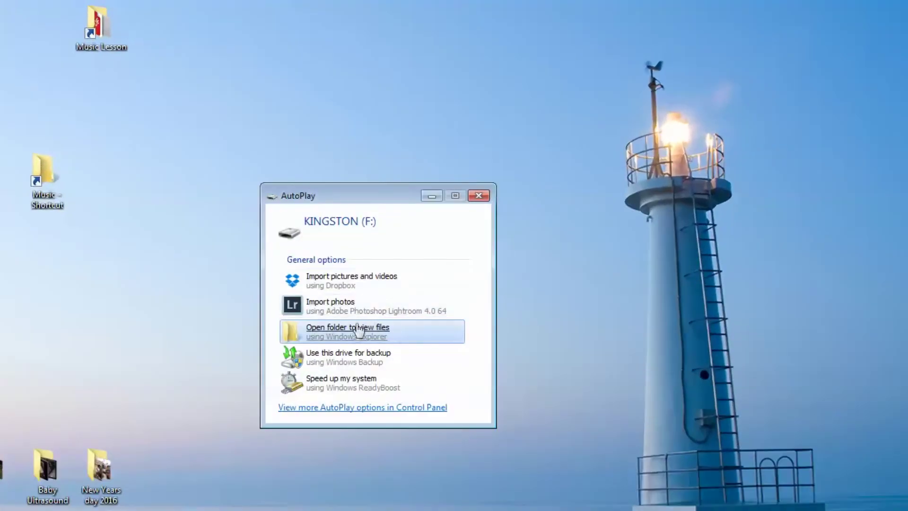
- Preview the beach photo and play IMG_2713.mov from the C:\Temp folder
left_click(355, 334)
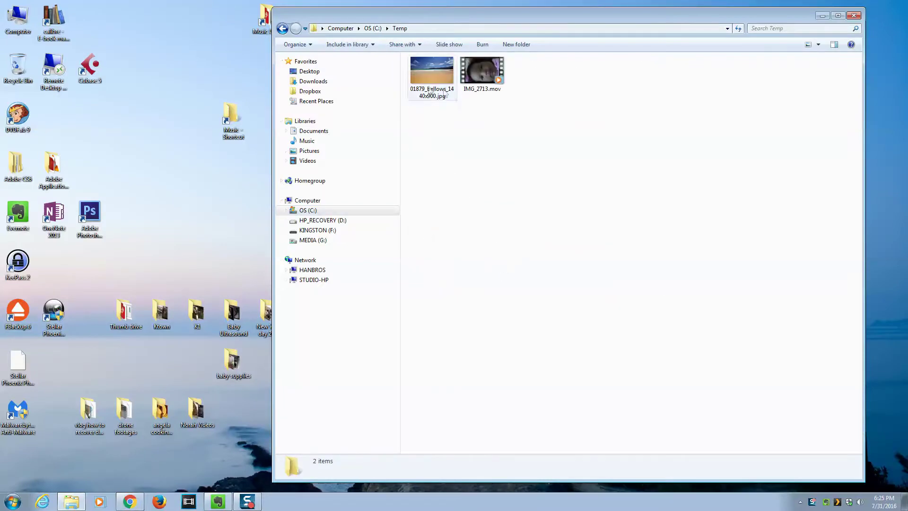
double_click(431, 90)
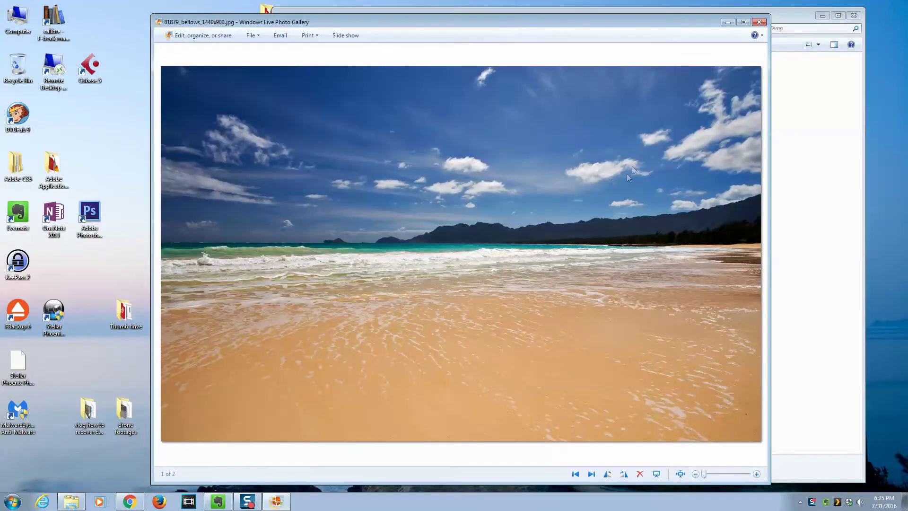
left_click(764, 22)
double_click(482, 72)
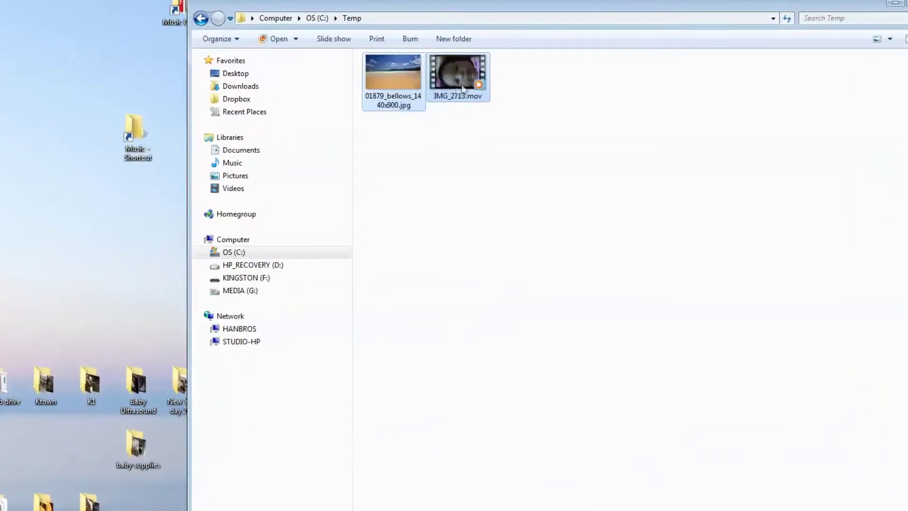
- Copy the beach photo and IMG_2713.mov onto KINGSTON (F:) and check both arrived
left_click_drag(382, 76, 262, 279)
left_click_drag(137, 363, 137, 363)
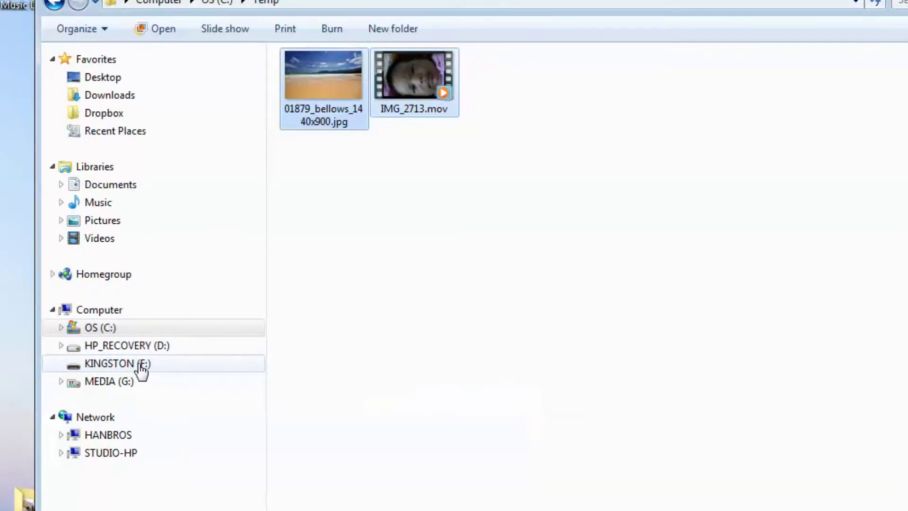
left_click(140, 365)
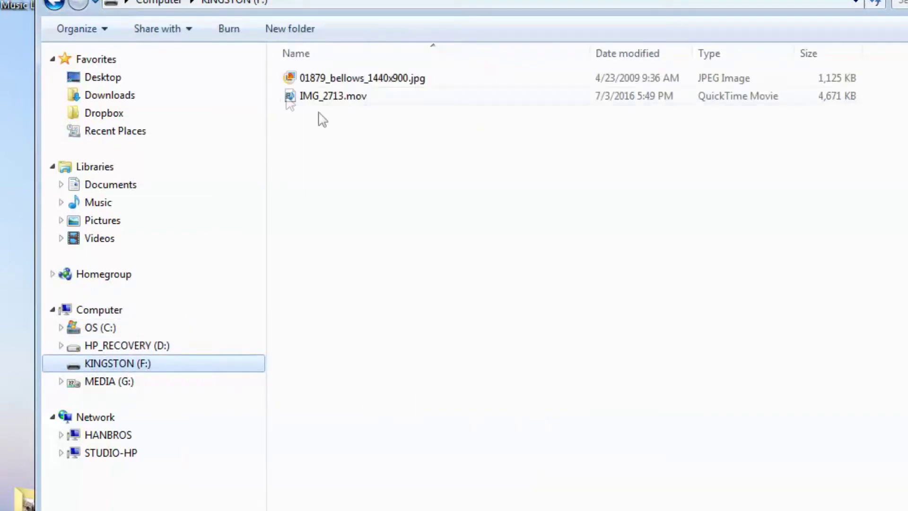
left_click(344, 79)
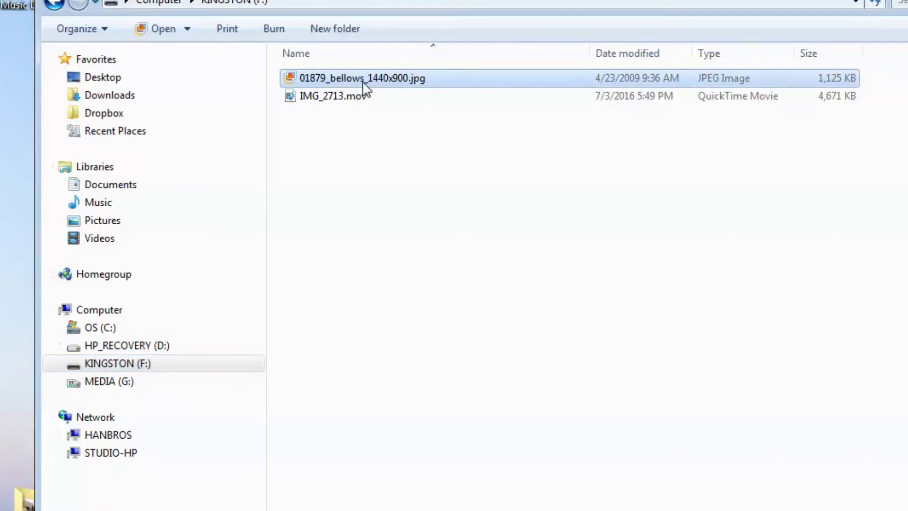
left_click(338, 98)
- Quick-format KINGSTON (F:) as FAT32 and close the format window when complete
key("Up")
right_click(127, 365)
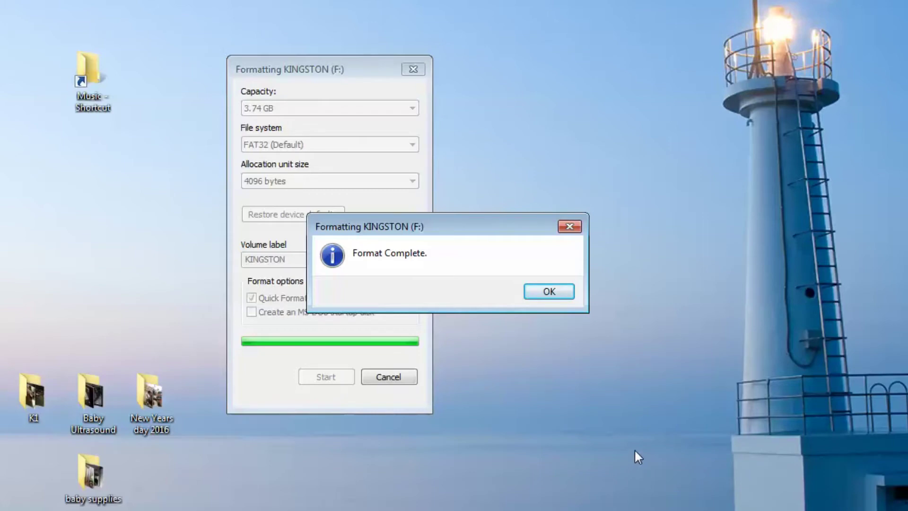
left_click(551, 298)
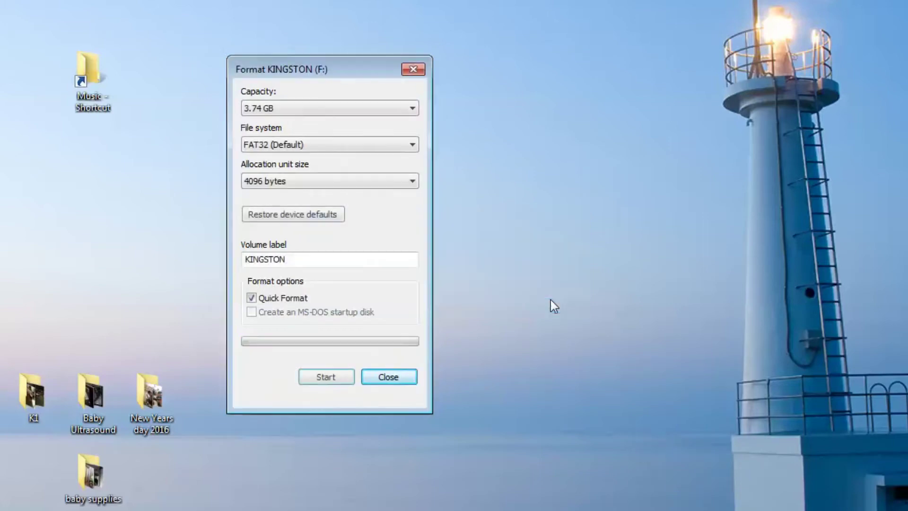
left_click(388, 377)
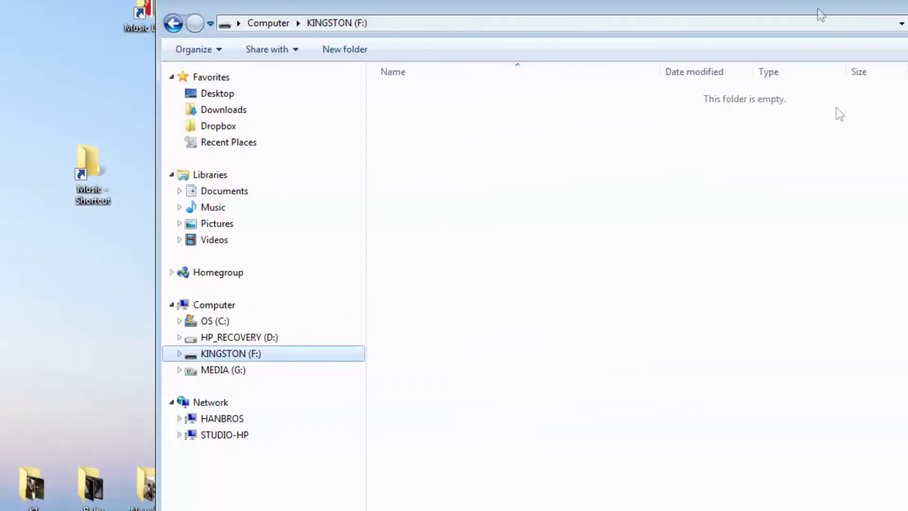
- Launch Stellar Phoenix Photo Recovery from its desktop shortcut and begin a Photo, Audio & Video recovery
left_click(96, 245)
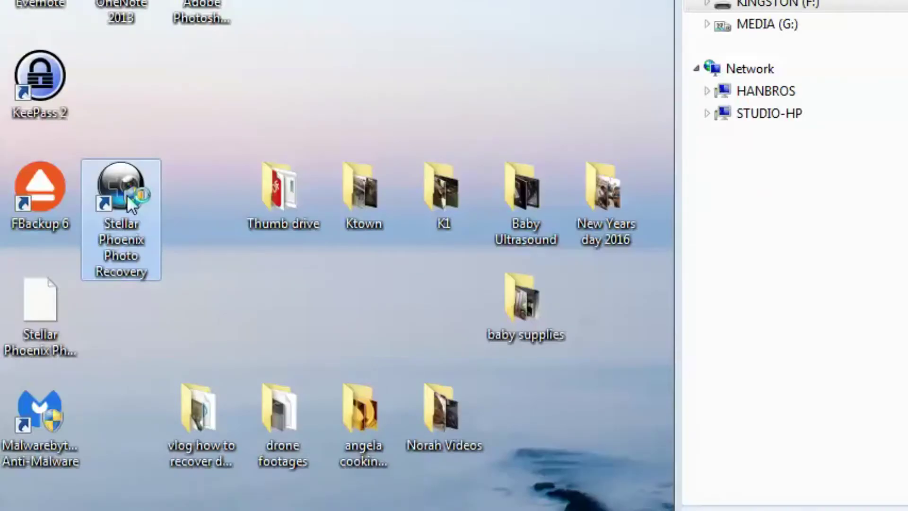
double_click(127, 195)
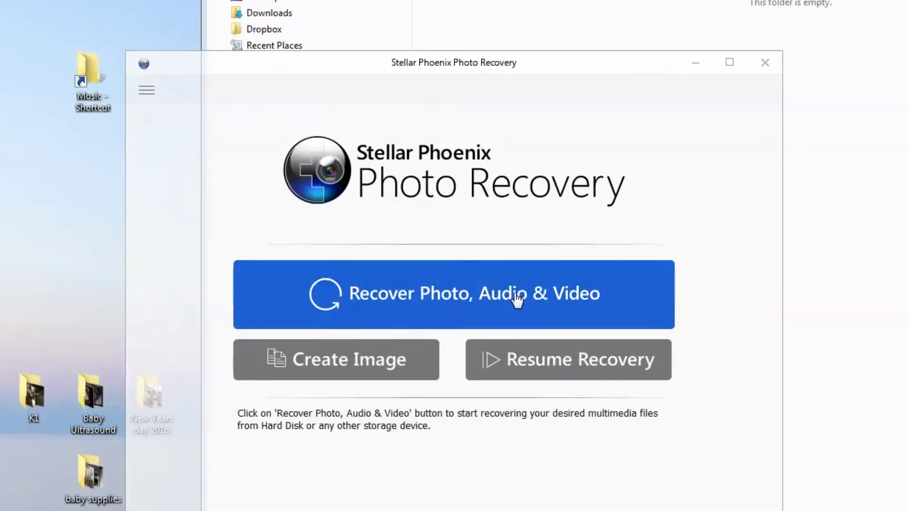
left_click(516, 310)
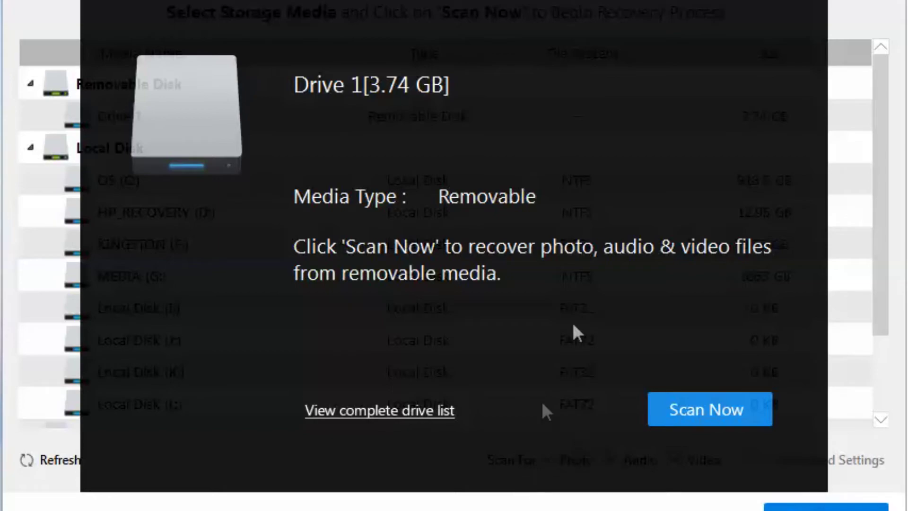
- Scan the removable 3.74 GB Drive 1 until it finds 253 files in 9 folders
left_click(707, 410)
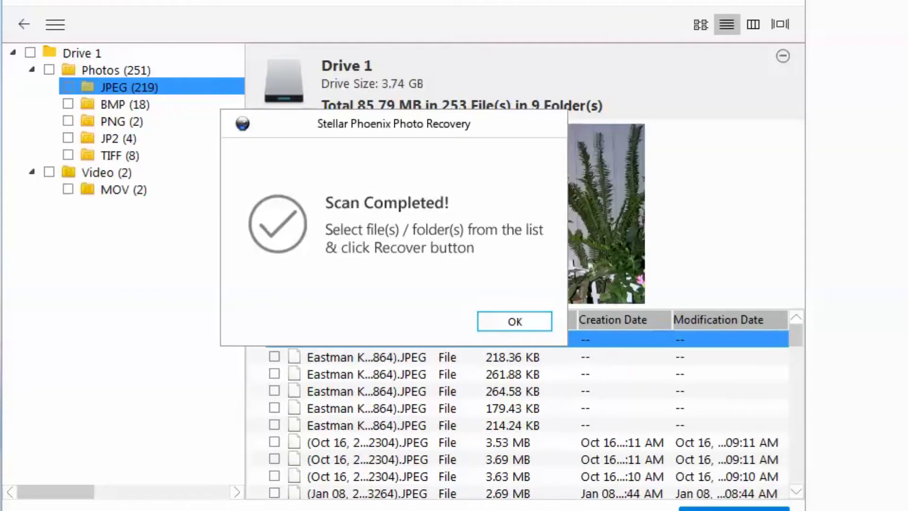
- Dismiss the scan message, scroll through the JPEG (219) results, and open the MOV videos
left_click(532, 321)
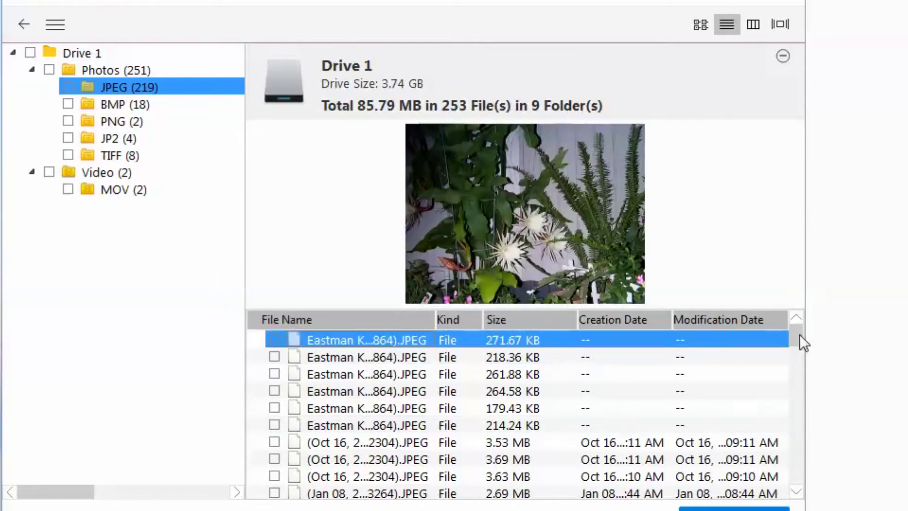
left_click_drag(799, 335, 799, 342)
scroll(799, 338, "up", 5)
left_click_drag(802, 336, 793, 411)
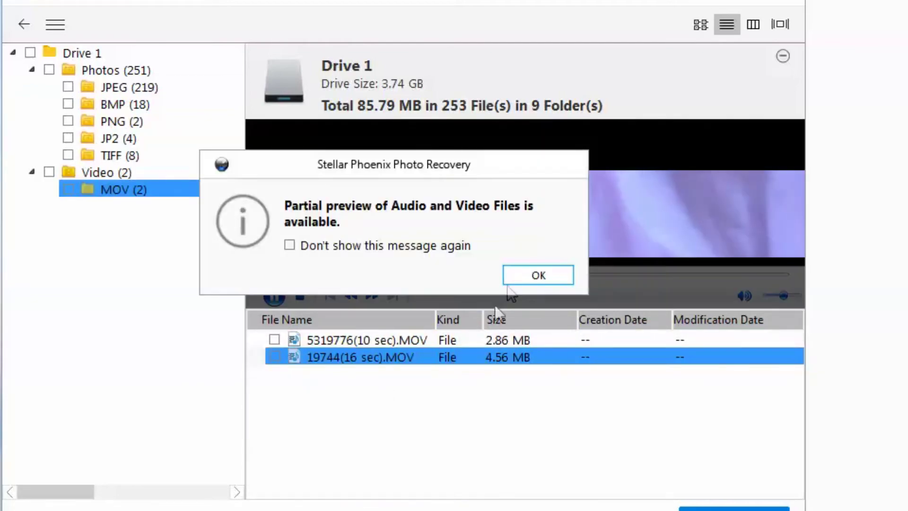
left_click(537, 273)
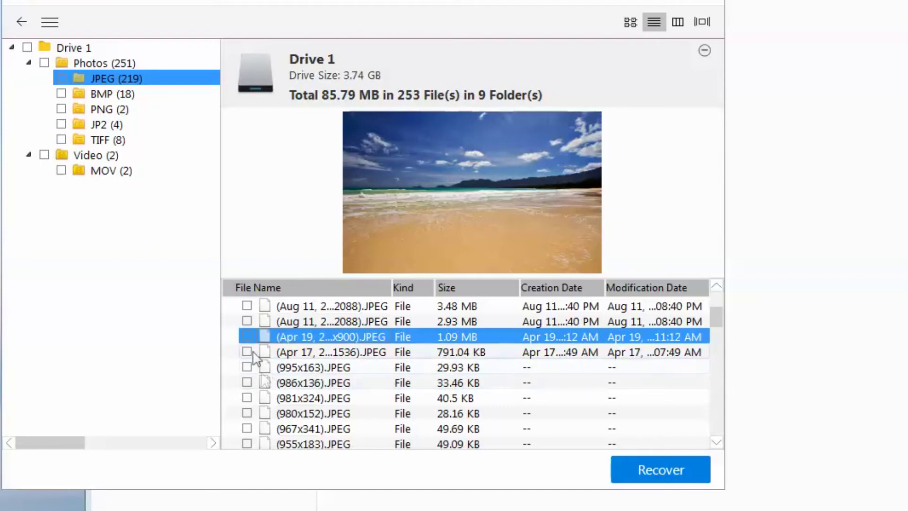
- Mark the 1.09 MB Apr 19 beach photo and recover it, browsing for a destination folder
left_click(247, 337)
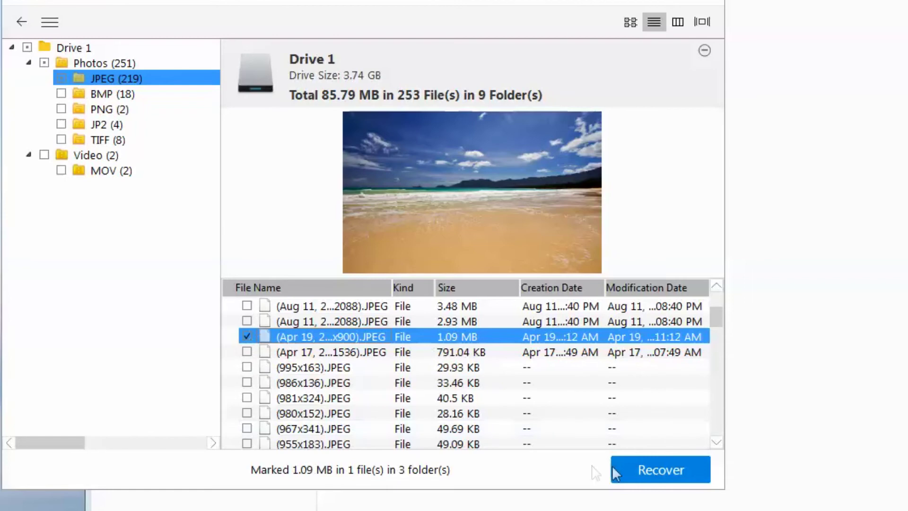
left_click(655, 470)
left_click_drag(479, 207, 480, 225)
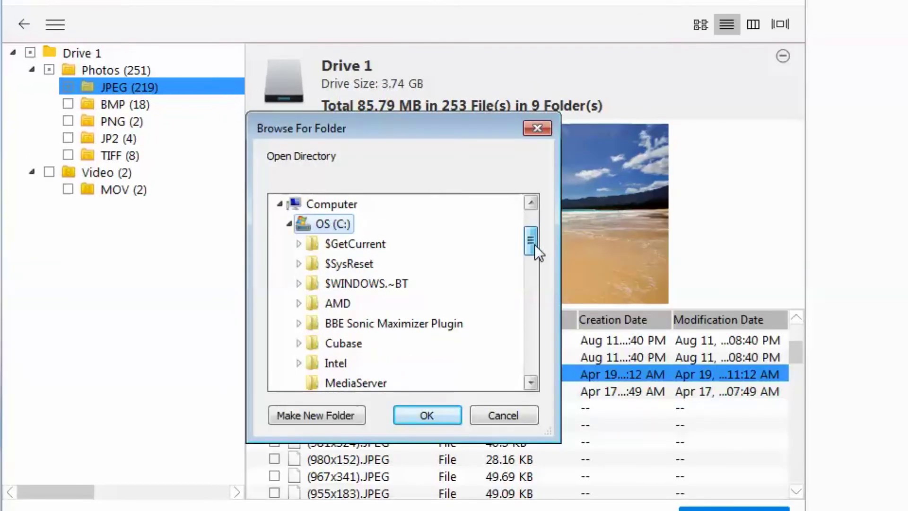
left_click_drag(535, 252, 537, 268)
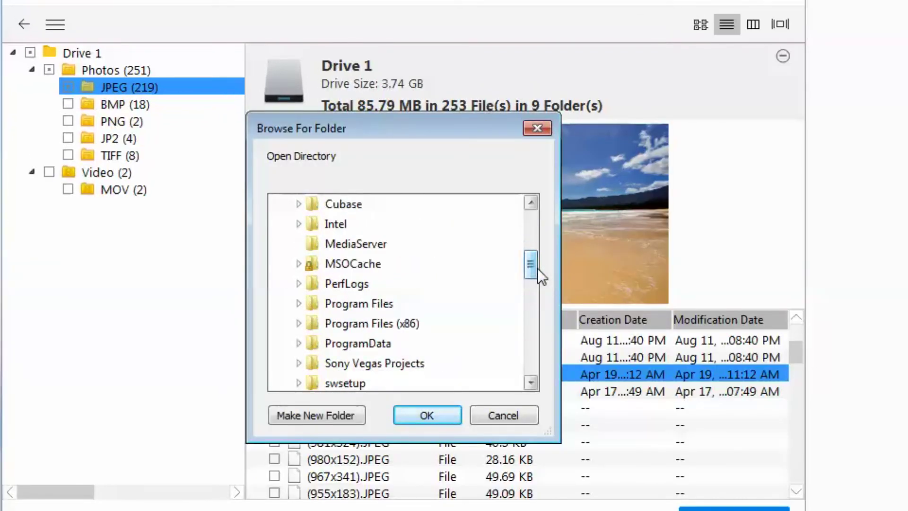